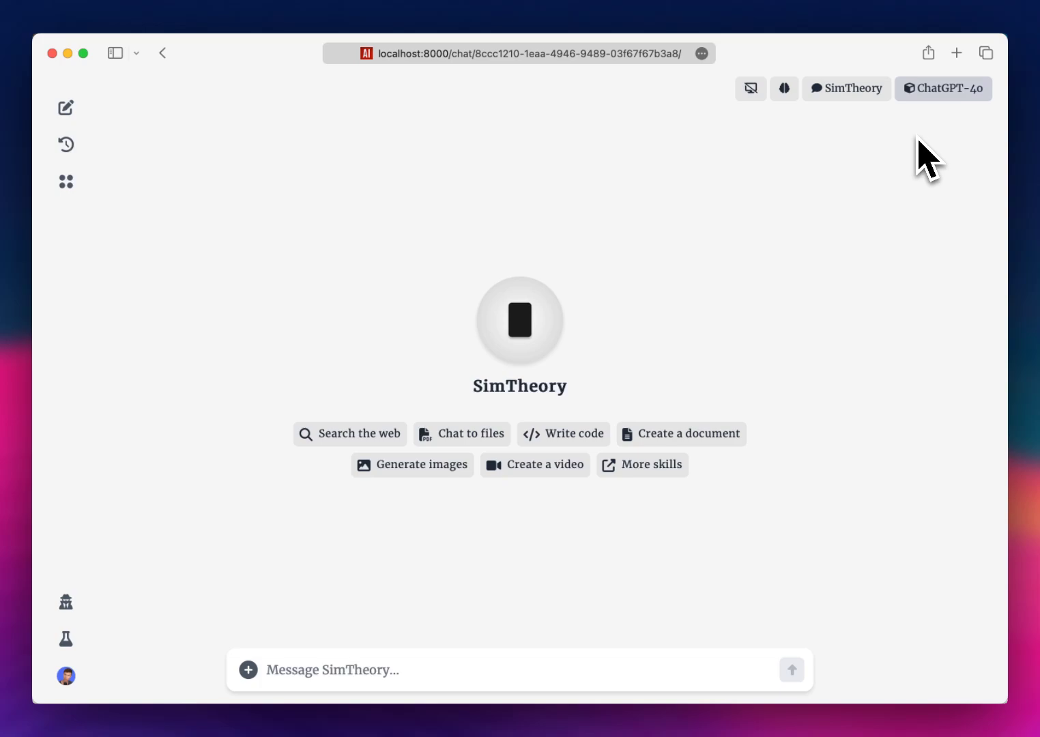
Attach consulting_agreementpdf.pdf to the chat and send "Can you tell me anything I should be worried about signing this contract?"
drag(1037, 165, 618, 311)
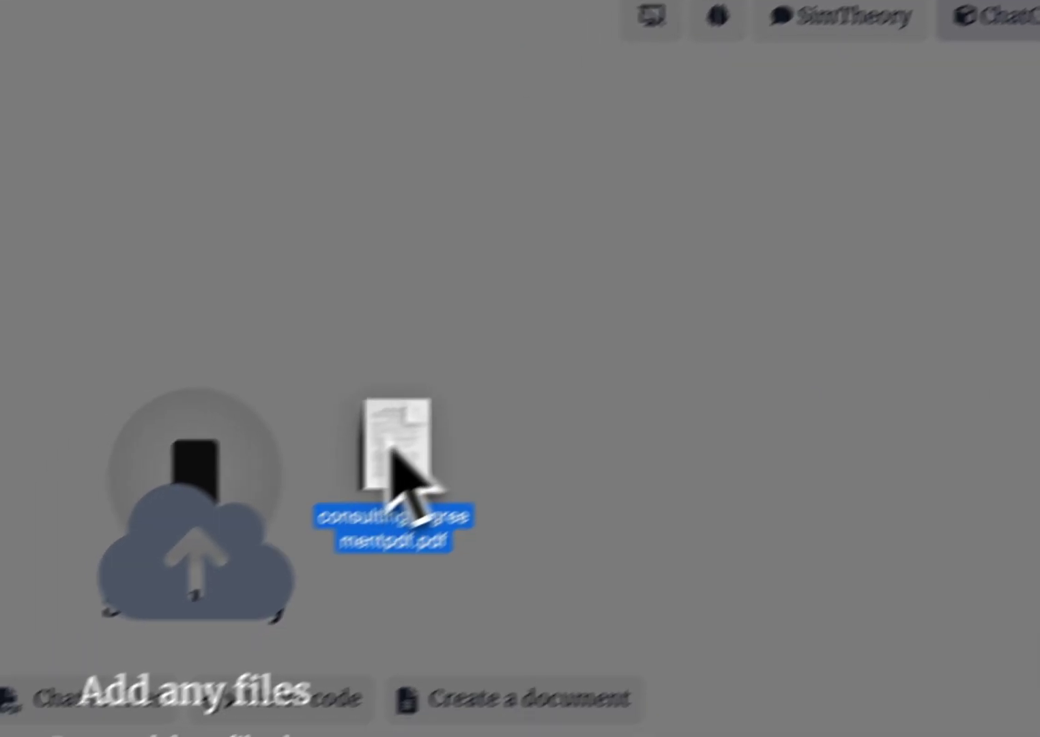
drag(392, 449, 403, 474)
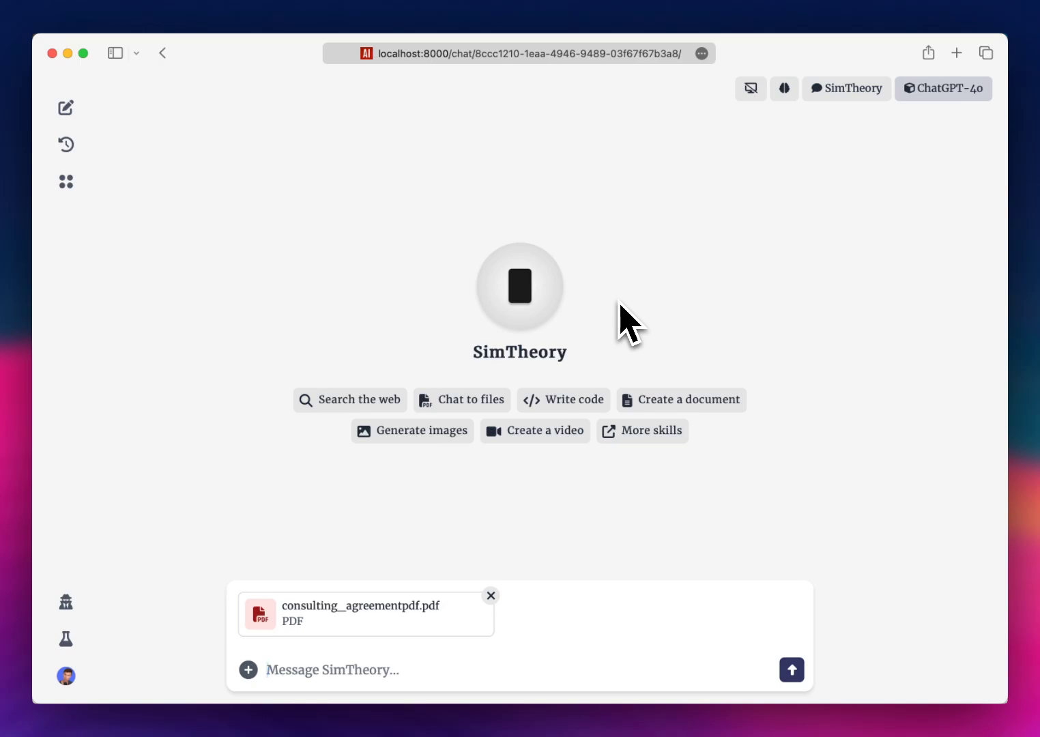
text(Can you tell m)
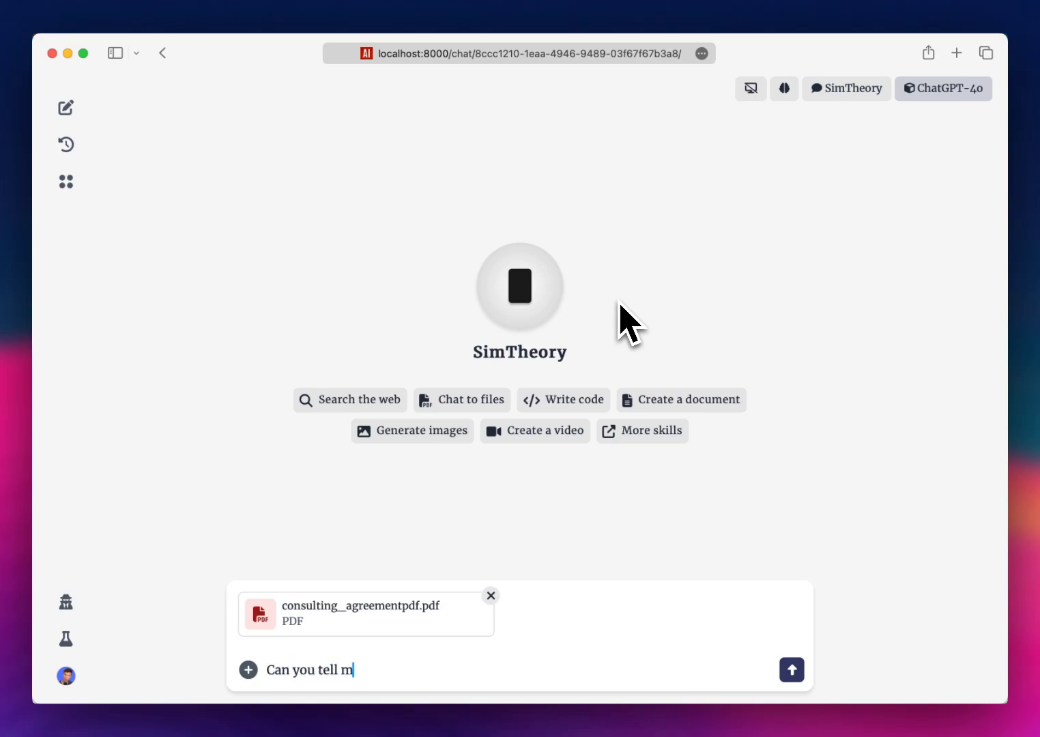
text(e anything I sh)
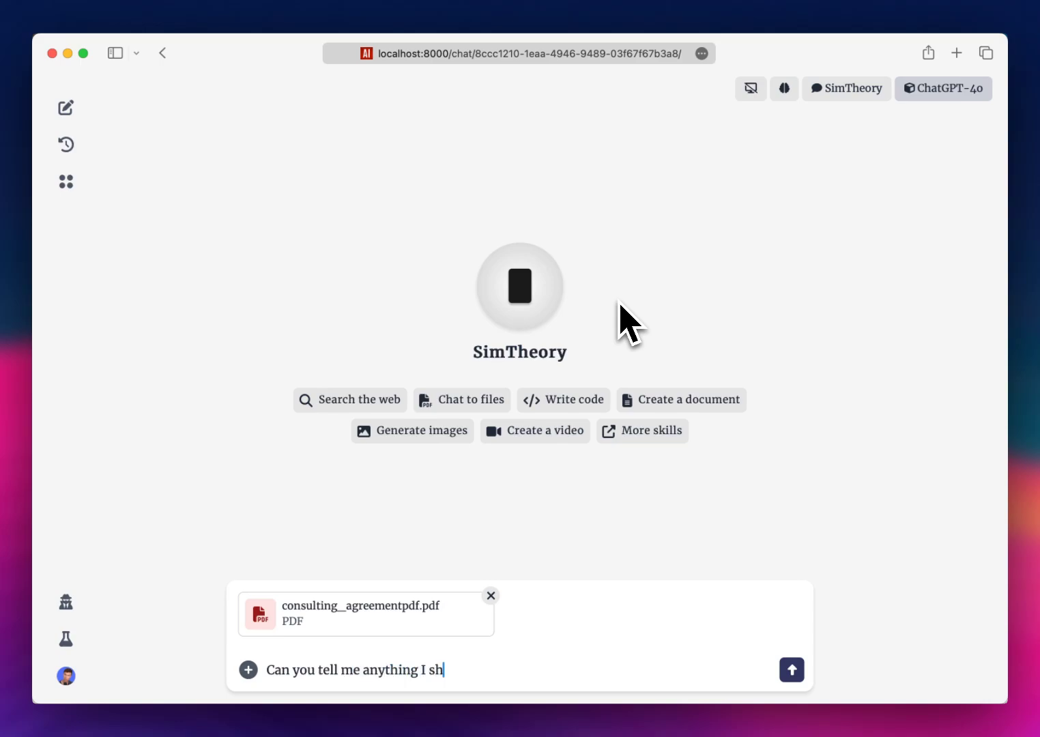
text(ould be worried ab)
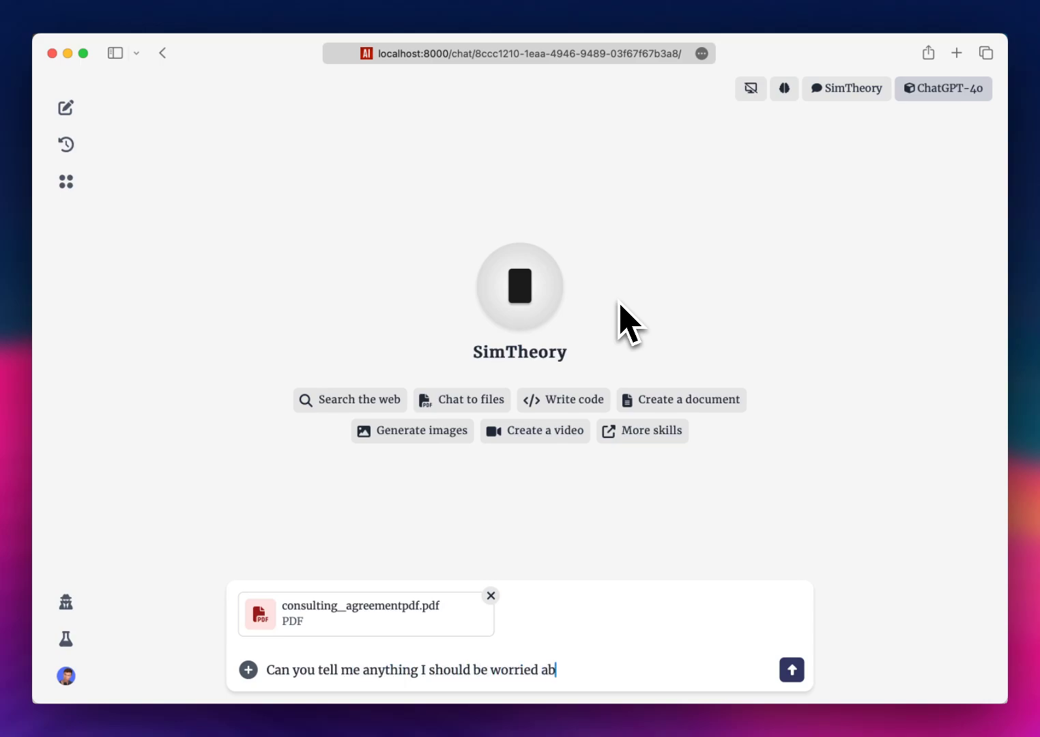
text(out signing this con)
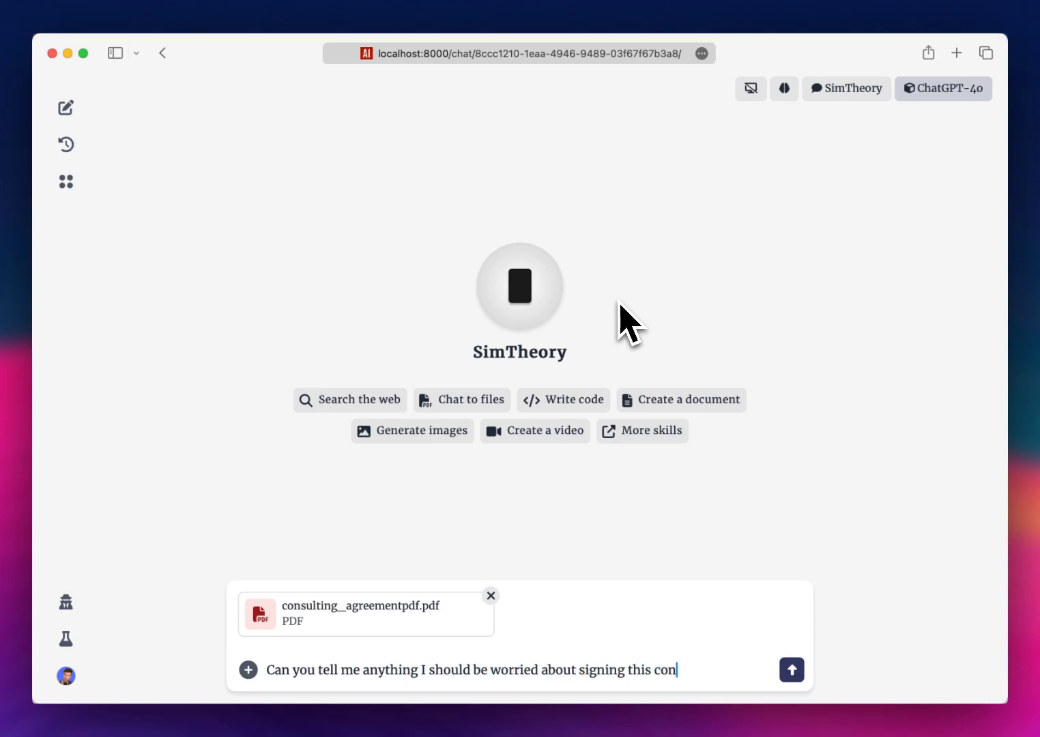
text(tract?)
key(Return)
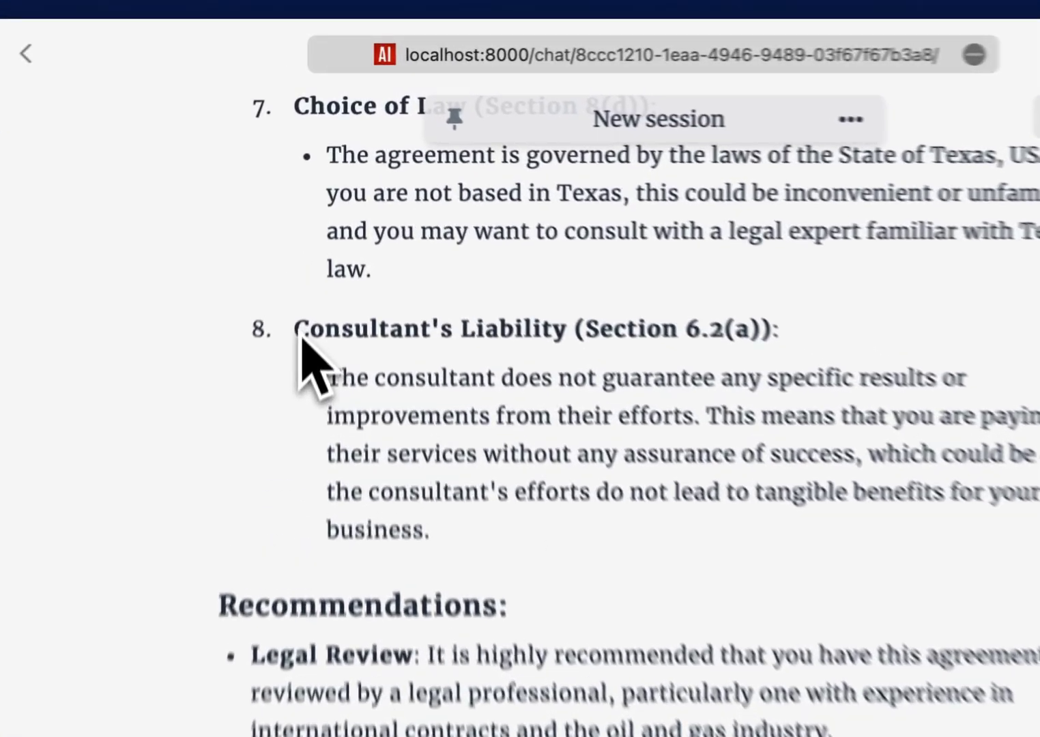
drag(295, 331, 782, 333)
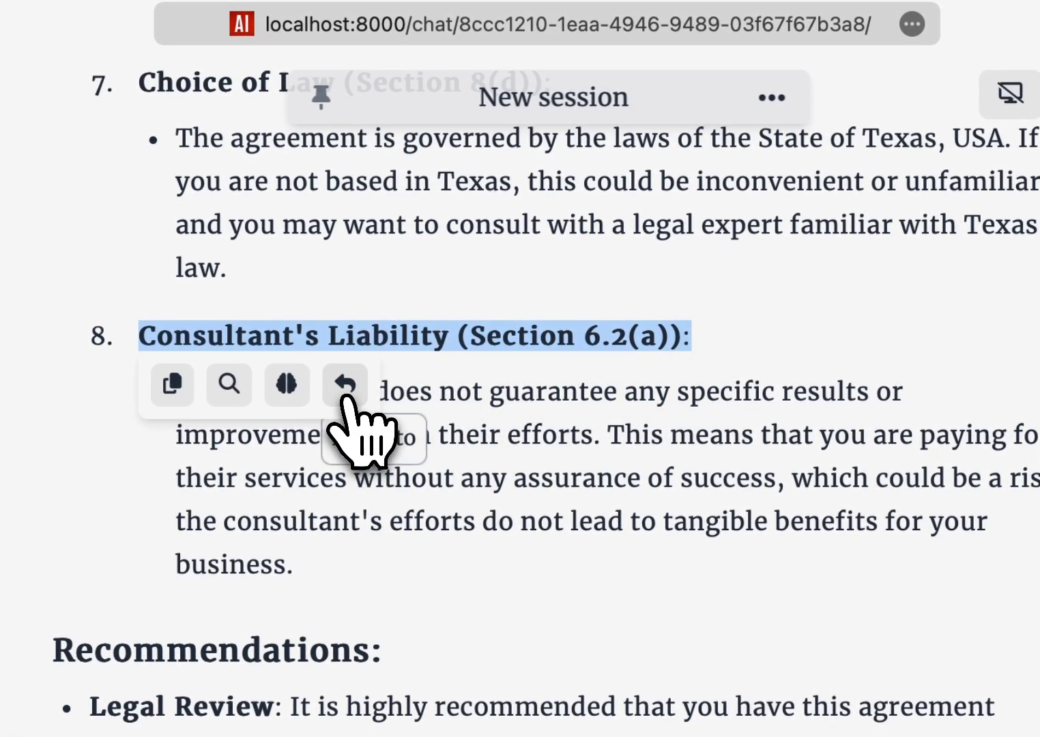
click(345, 385)
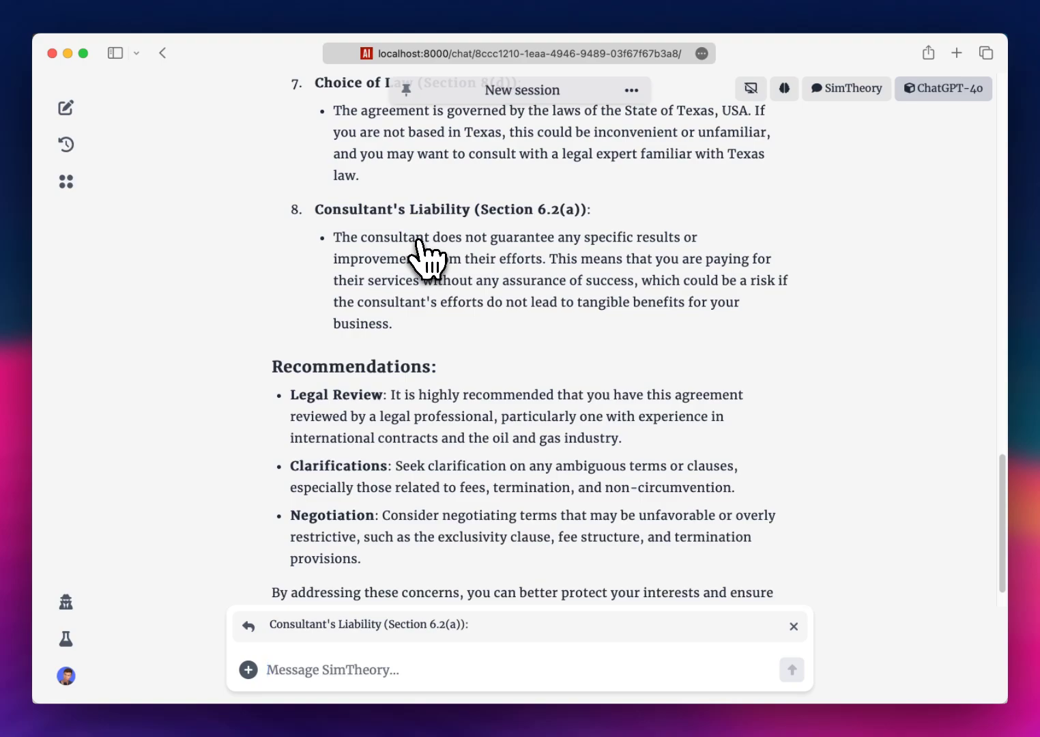
click(793, 627)
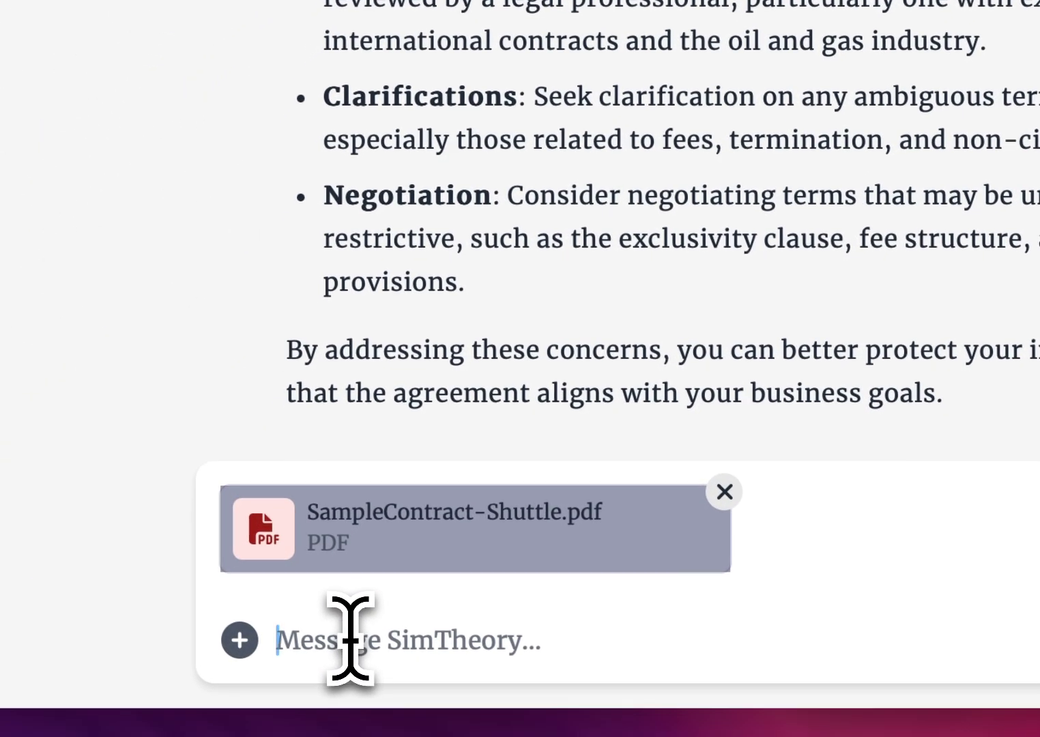
Send "I've signed this agreement before is this one similar?" together with the attached SampleContract-Shuttle.pdf
text(I've signed th)
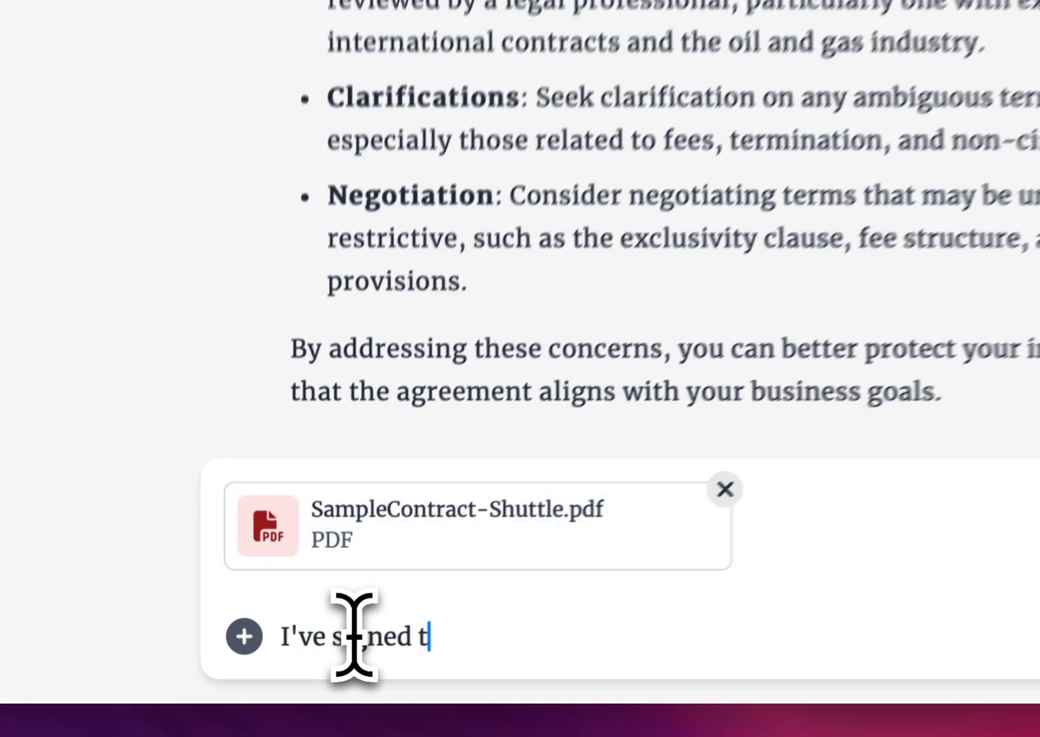
text(is agreement before )
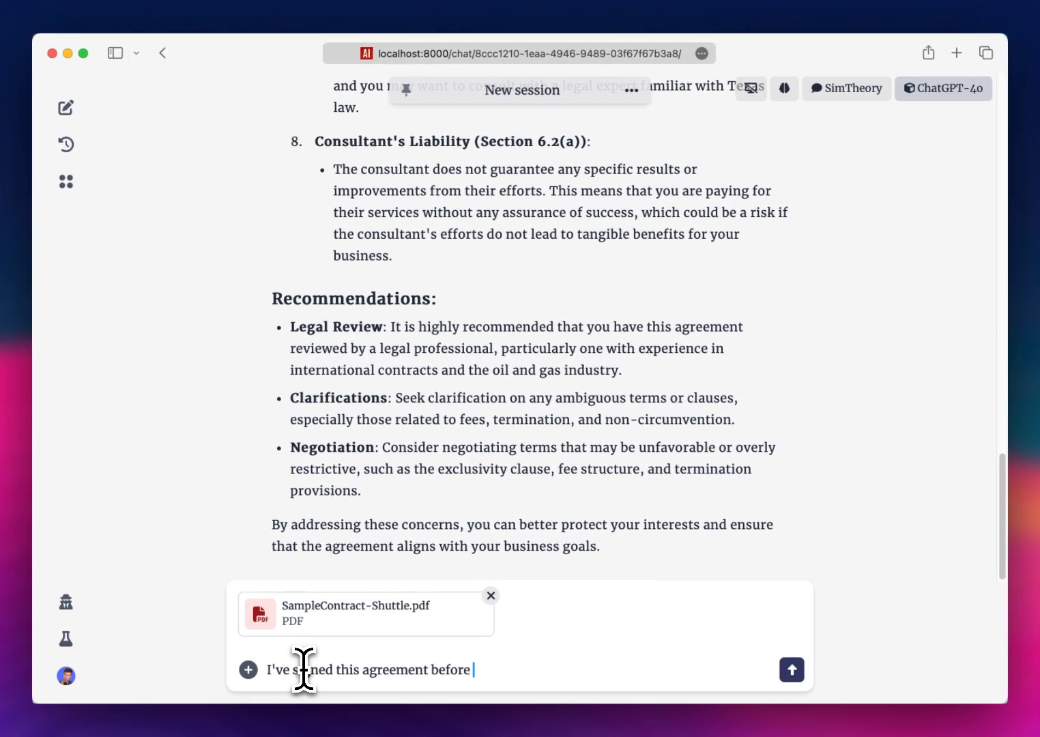
text(is this one similar?)
key(Return)
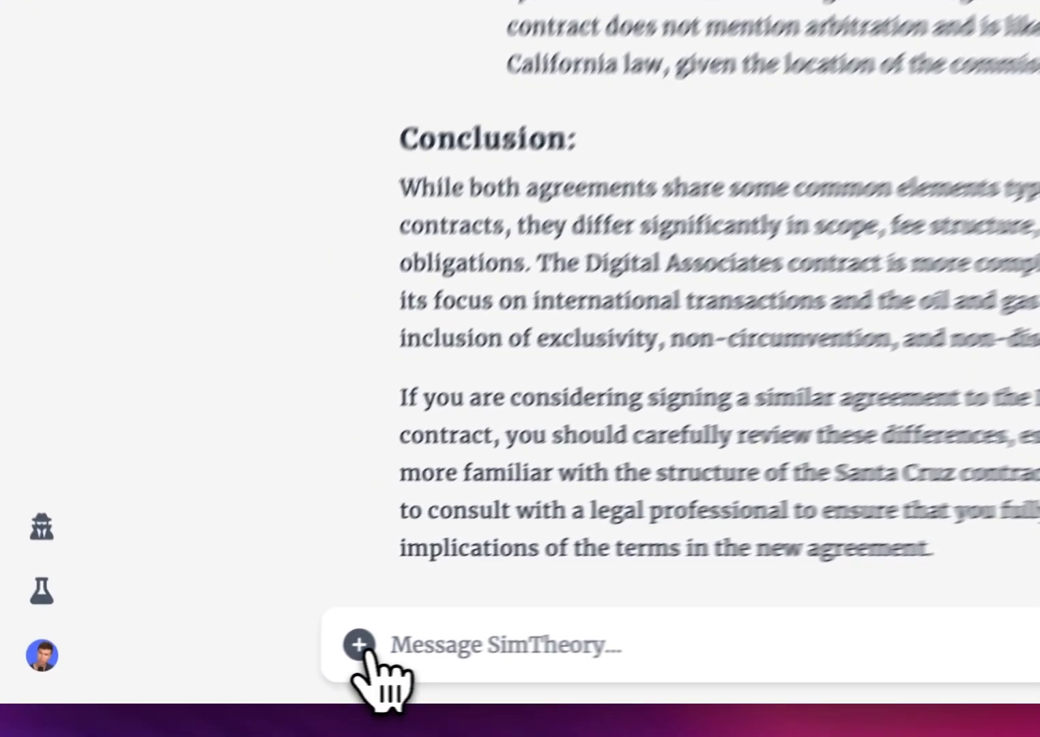
click(360, 647)
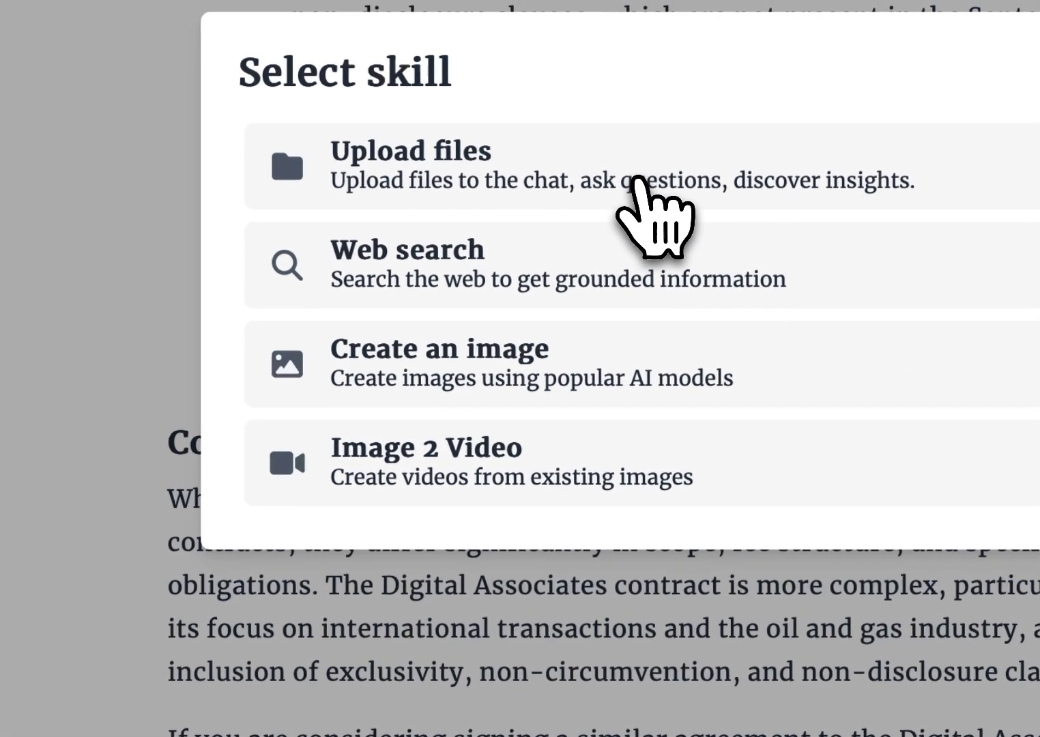
click(633, 178)
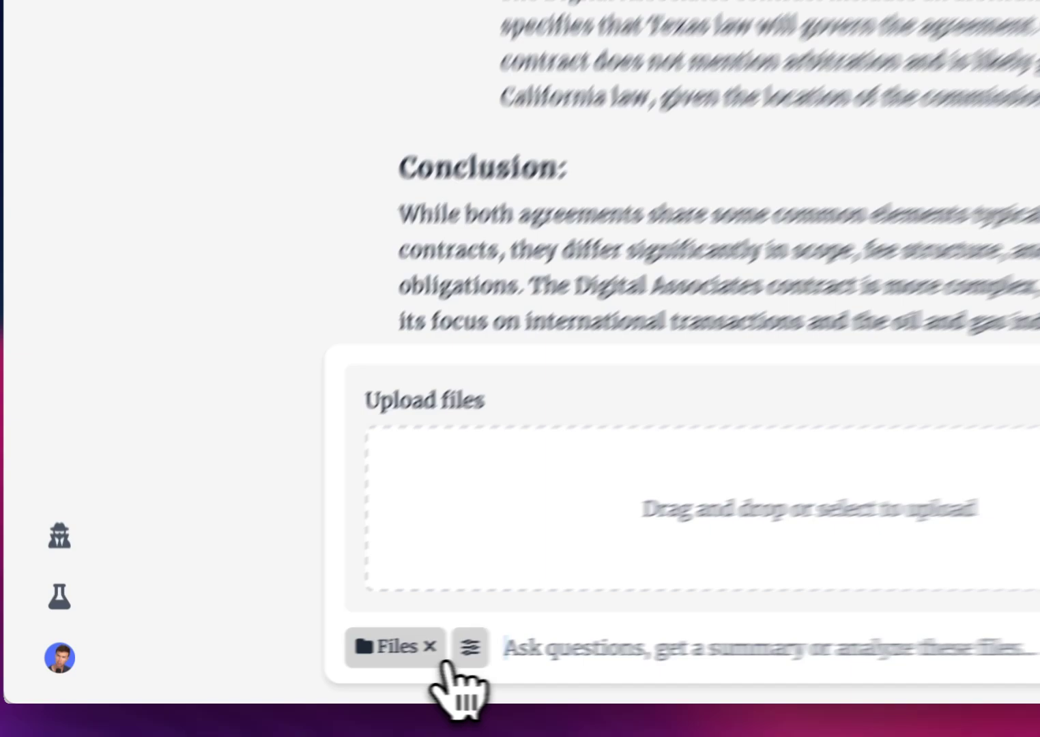
click(290, 669)
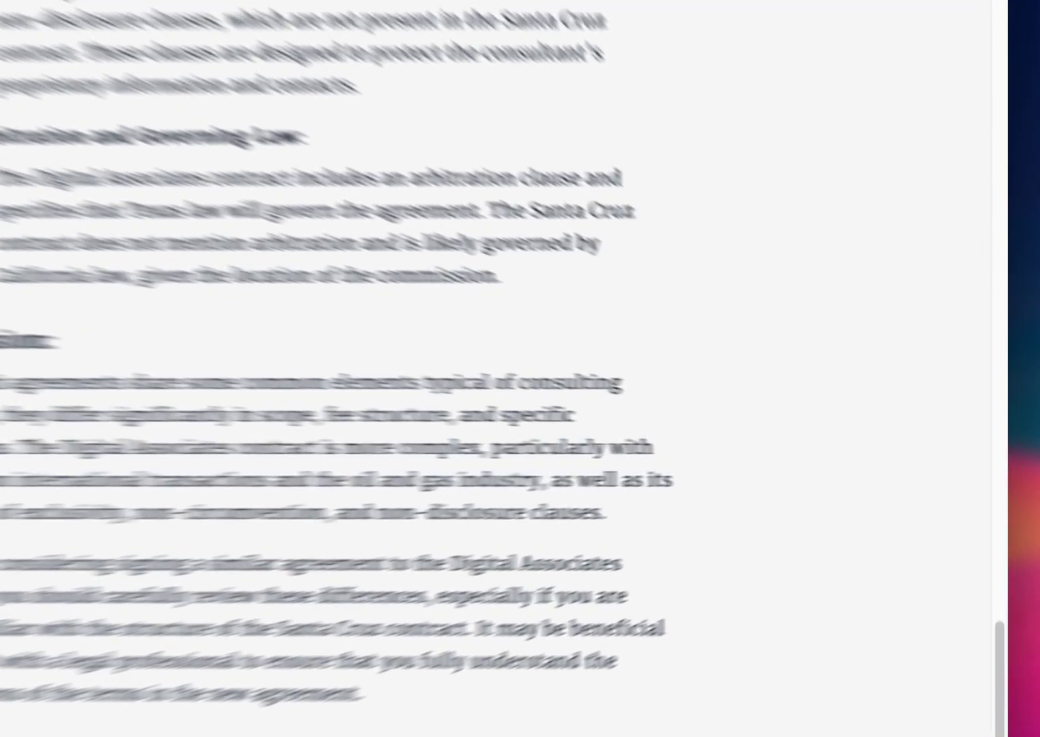
Attach Frame 6.png and ideogram2.png and send "Can you give me some suggestion for better copy on this image that are on brand"
drag(1037, 478, 518, 510)
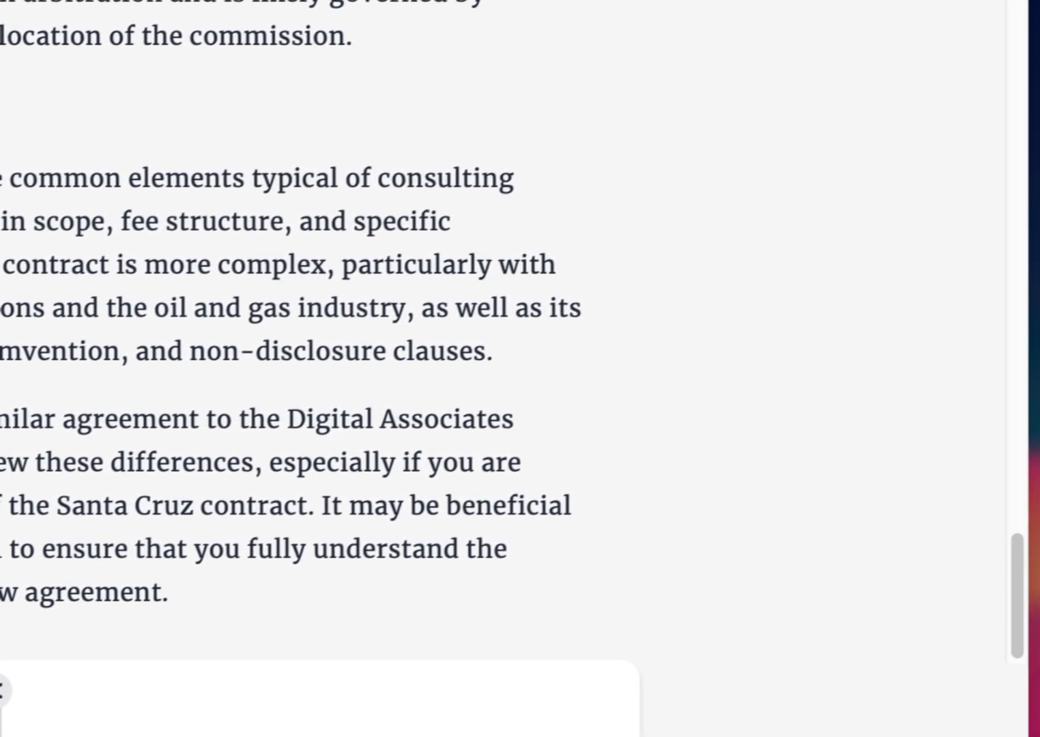
drag(1023, 342, 219, 382)
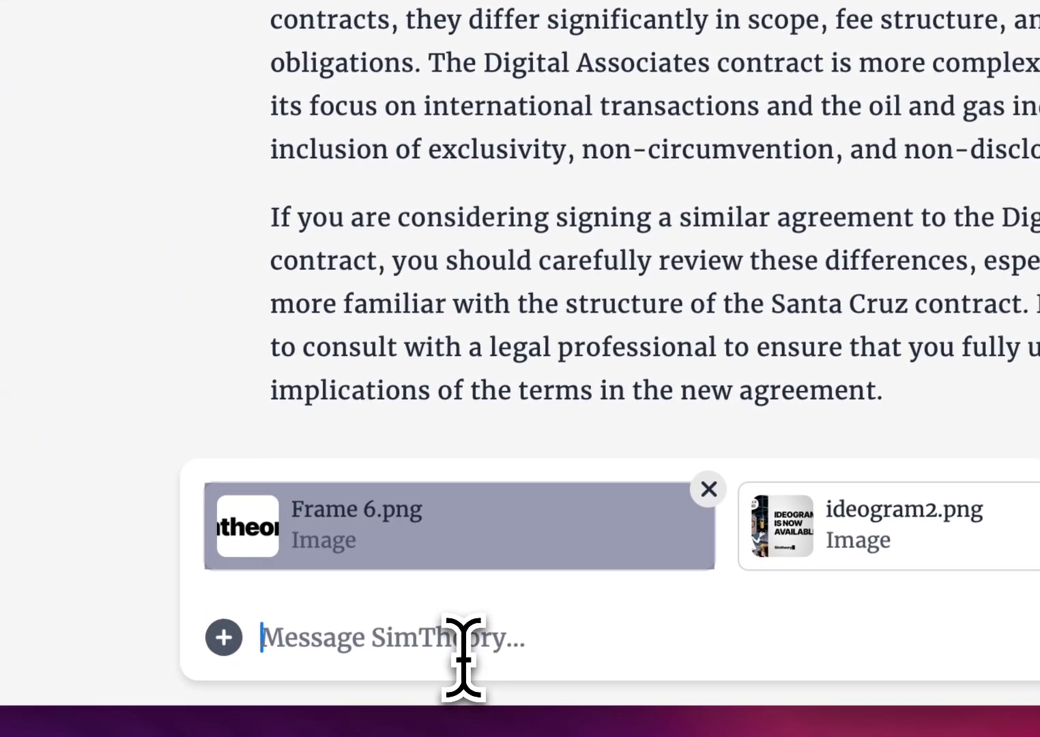
text(Can)
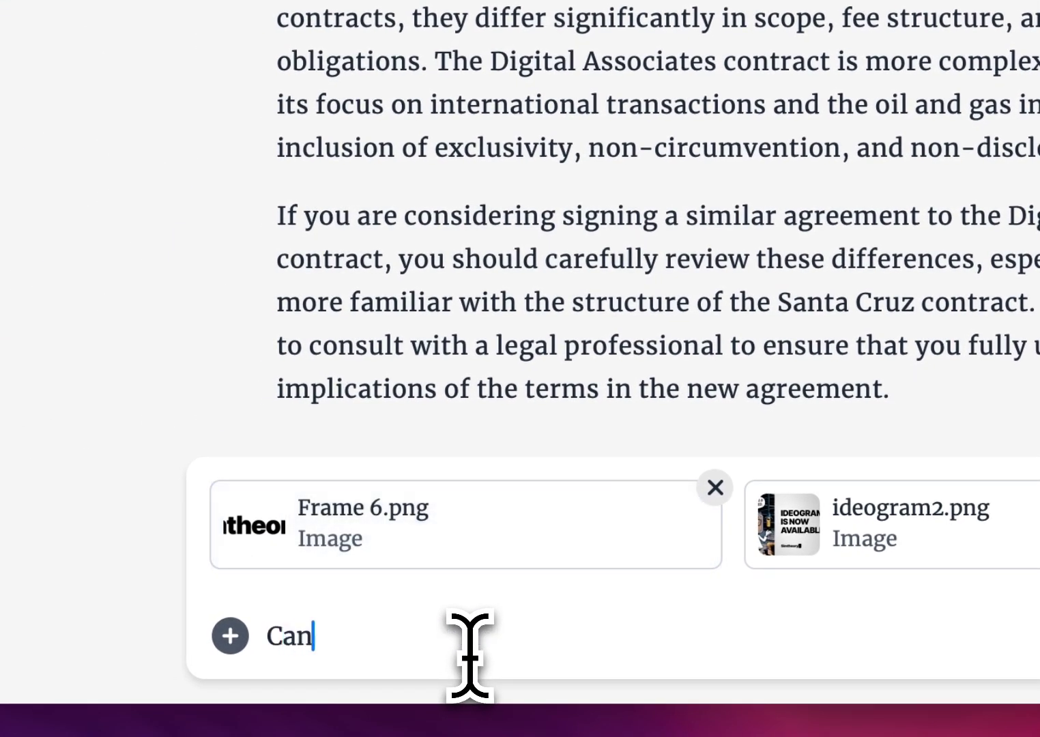
text( you give me)
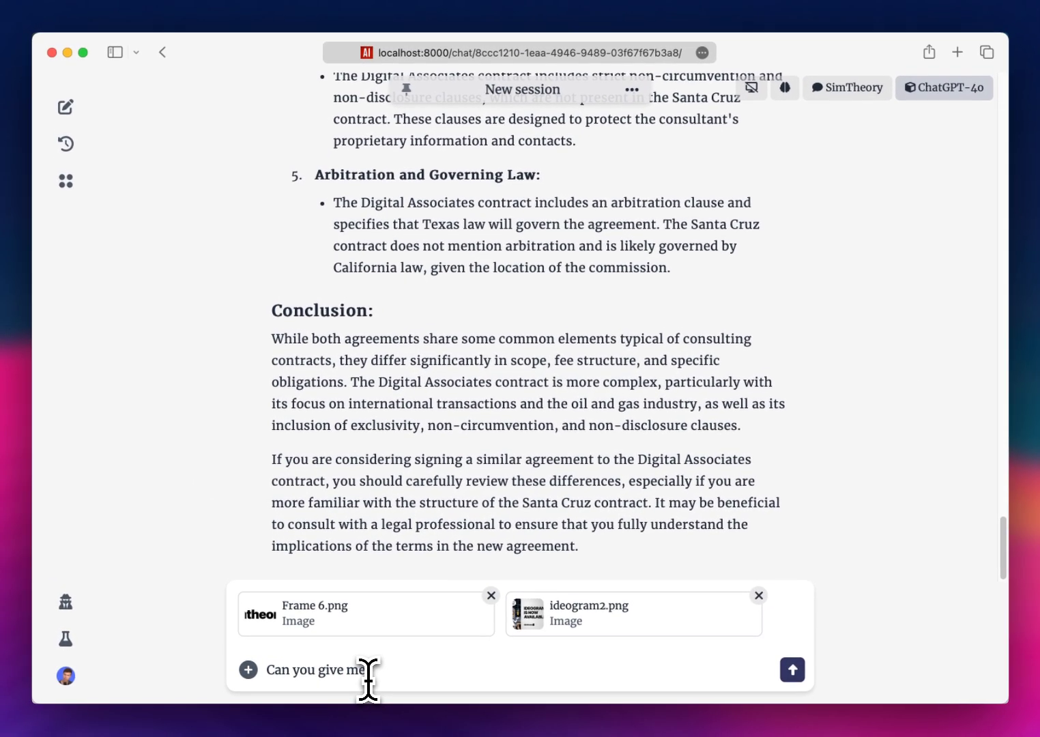
text( some suggestion for)
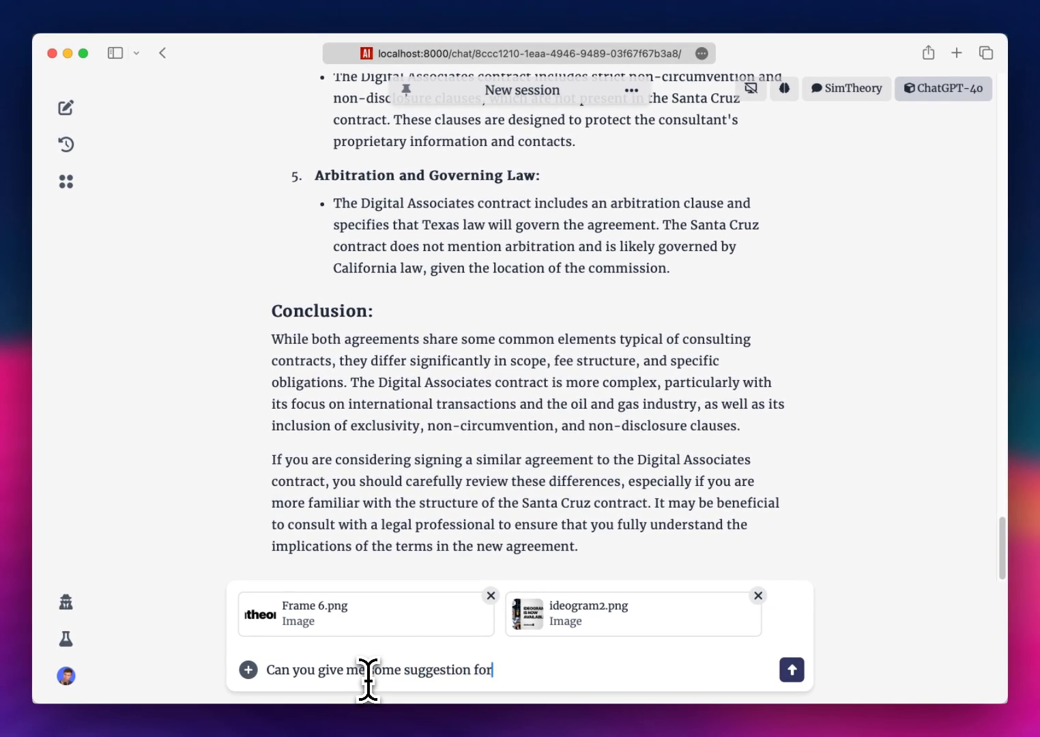
text( better copy on this i)
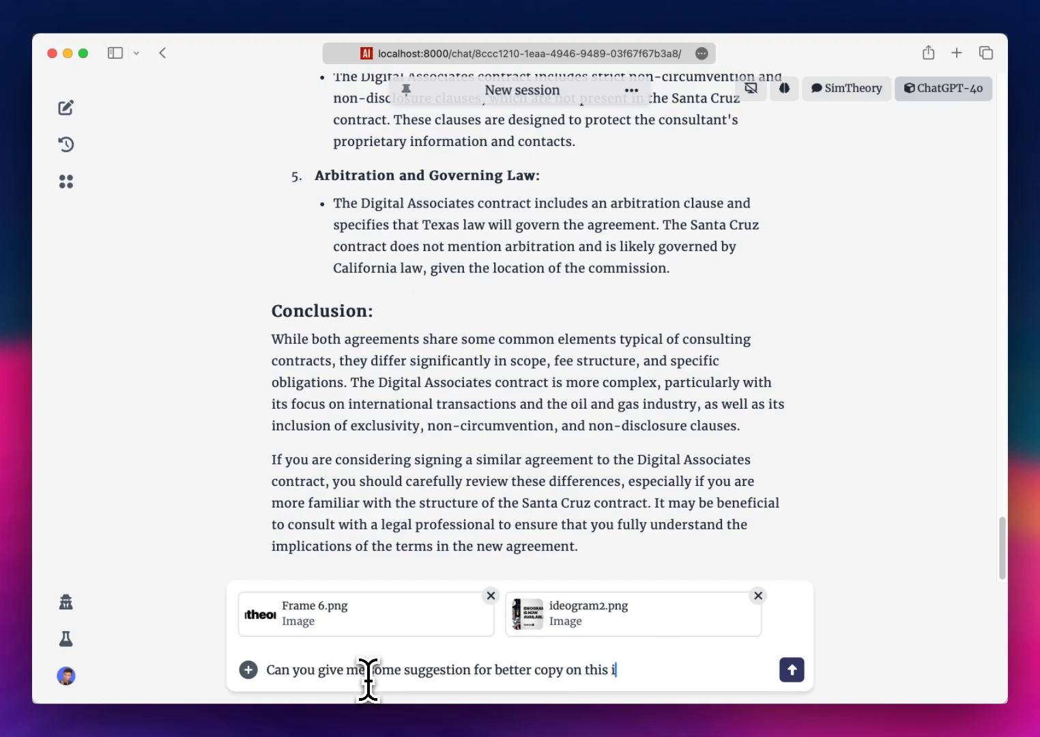
text(mage that are )
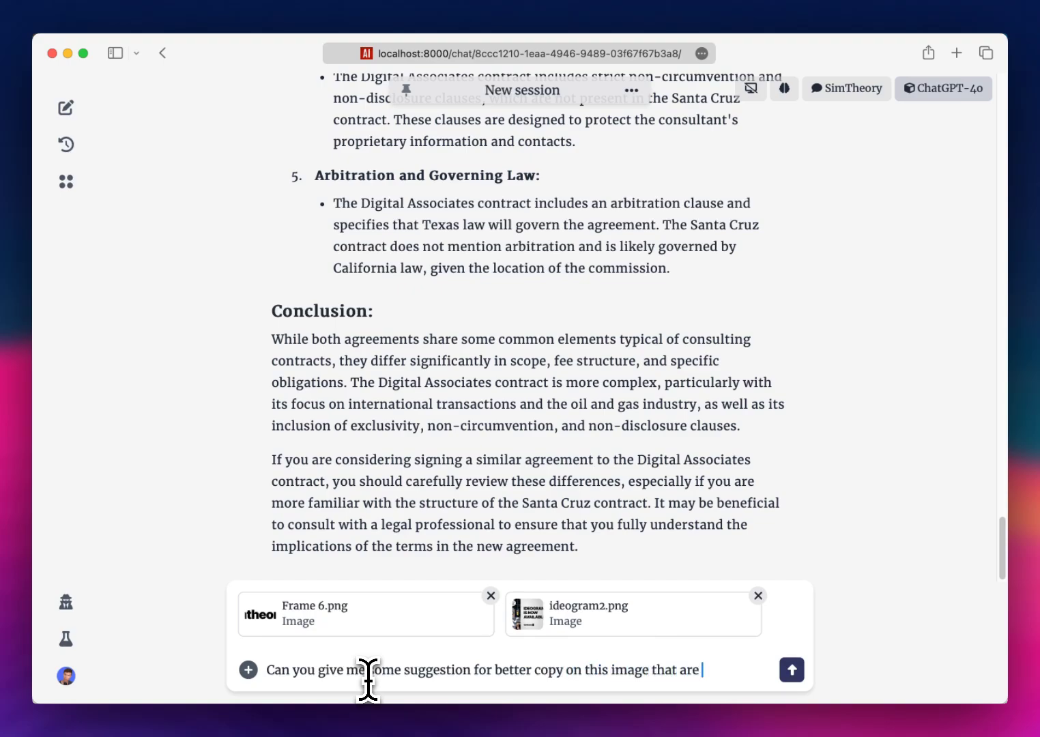
text(on brand)
key(Return)
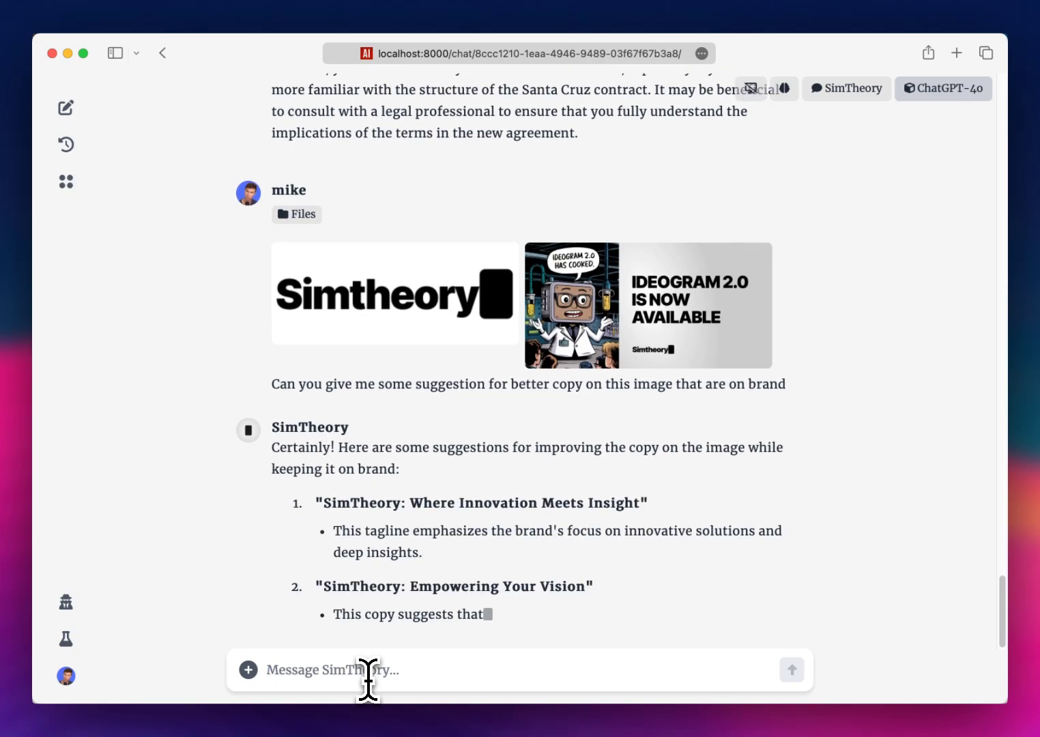
Read through the copy suggestions and switch the chat's AI model to Claude 3.5 Sonnet
scroll(375, 518, up, 2)
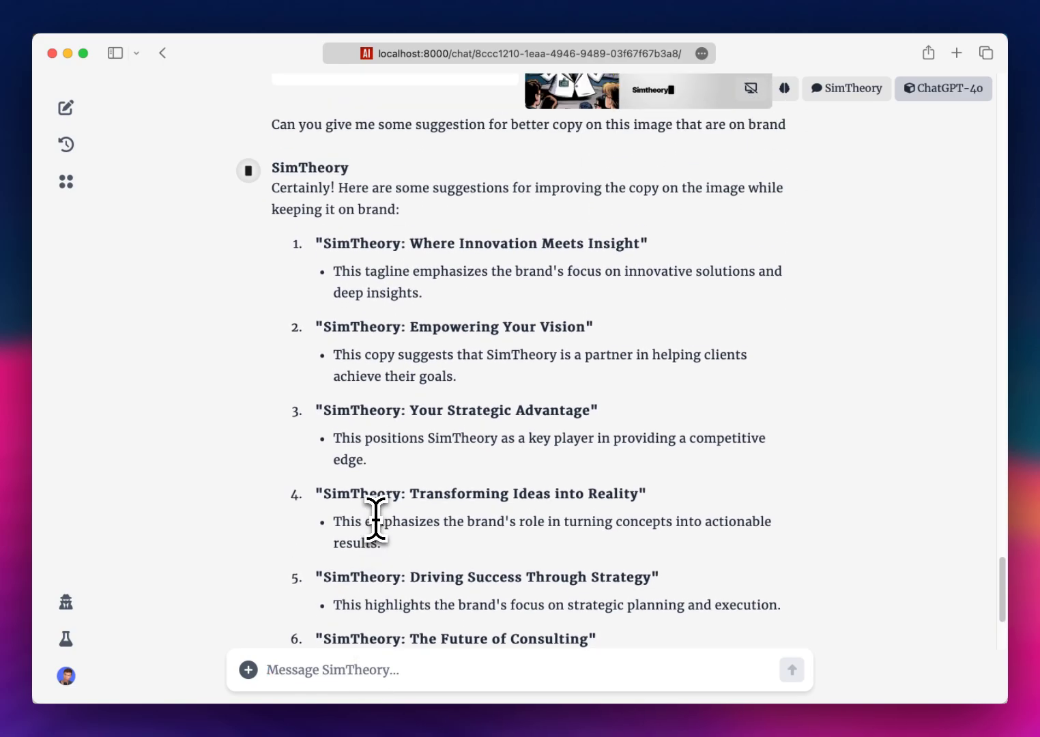
scroll(376, 519, up, 1)
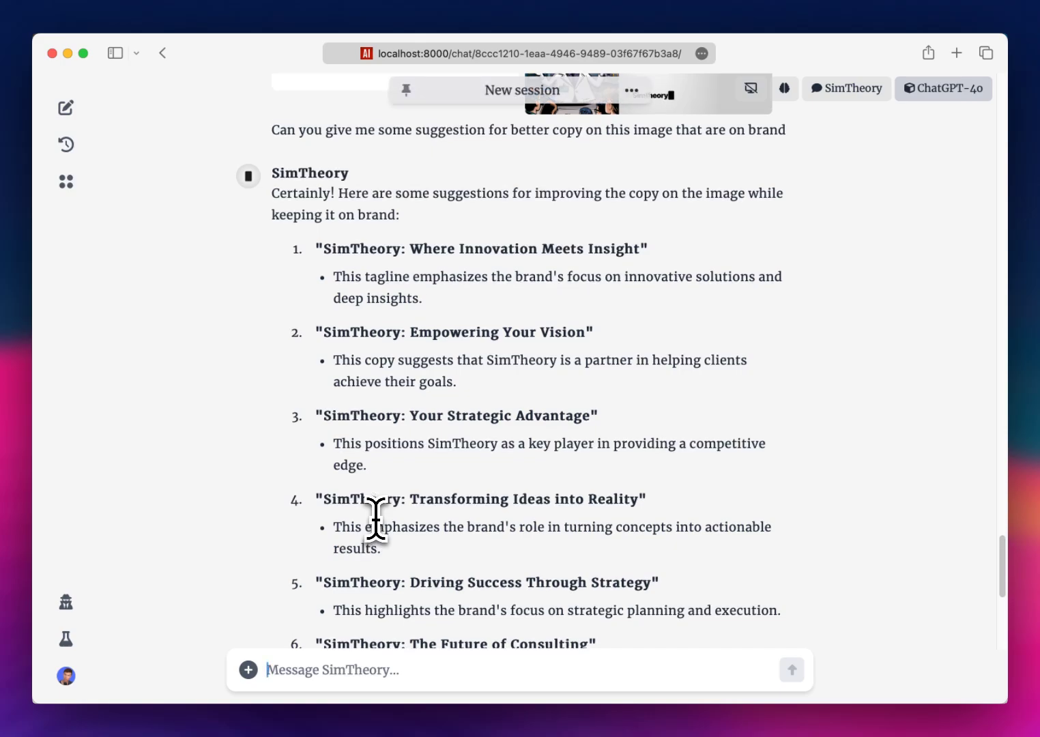
scroll(375, 518, down, 10)
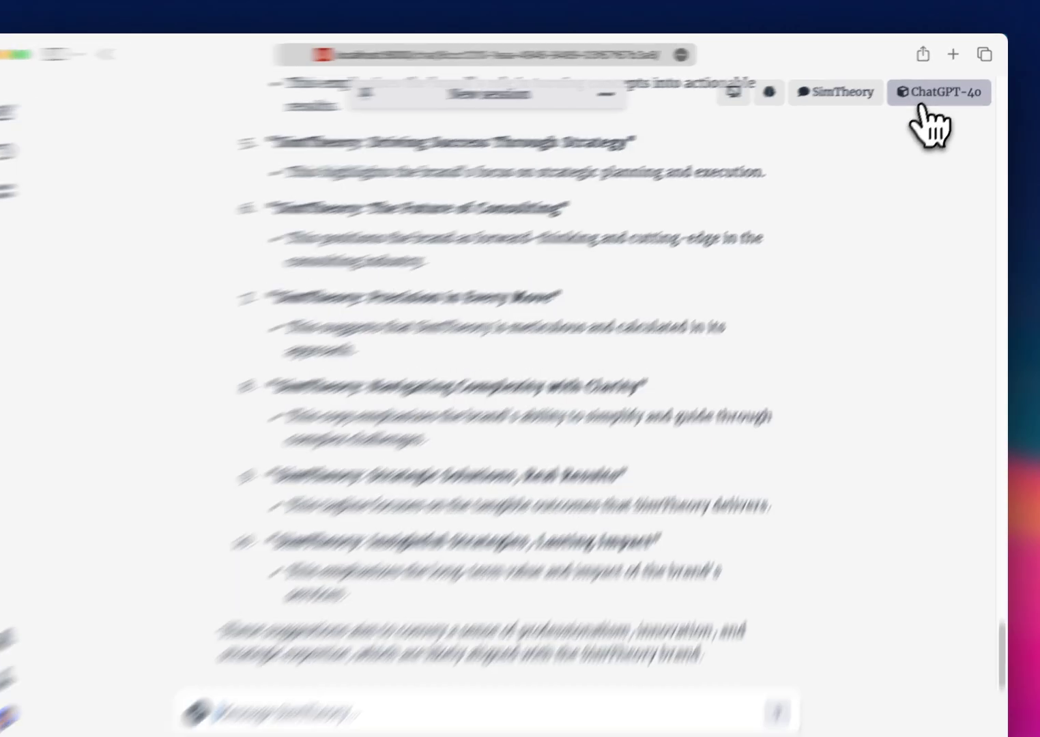
click(923, 106)
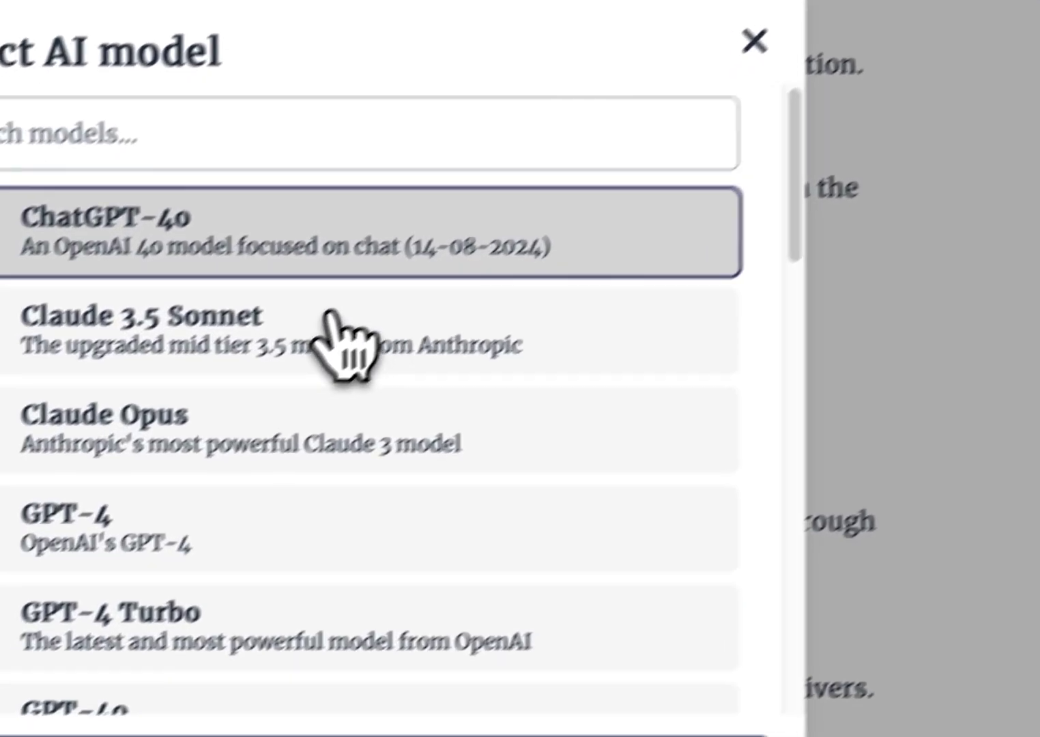
click(429, 345)
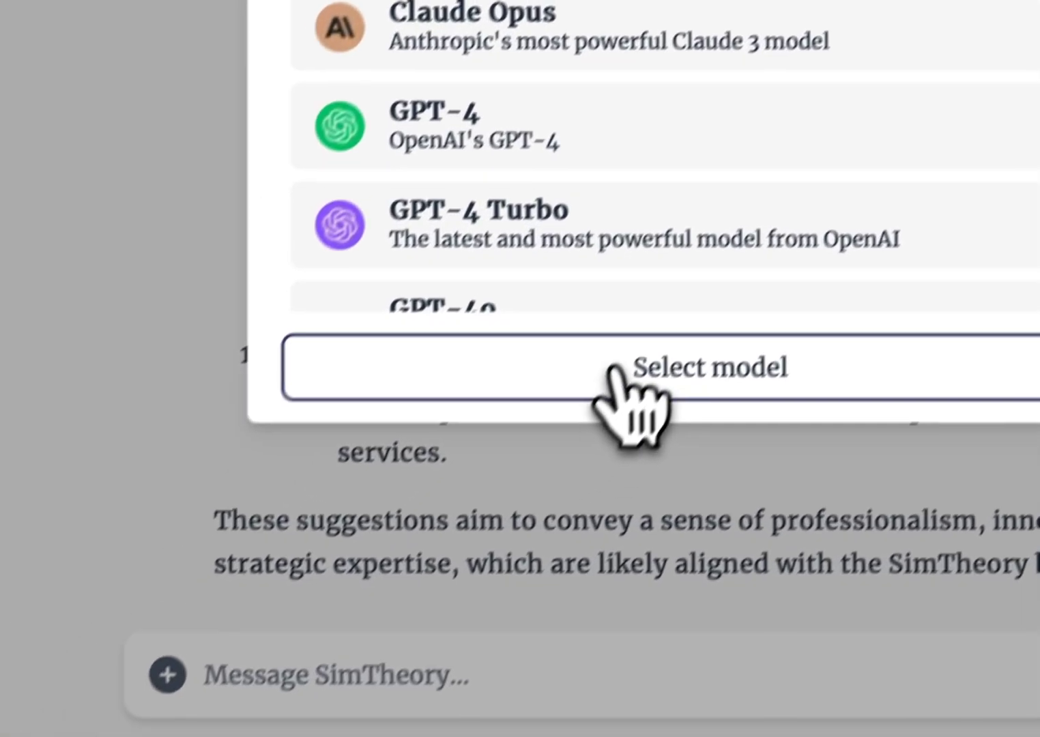
Ask the newly selected model for its opinion by sending "What do you think?"
click(330, 636)
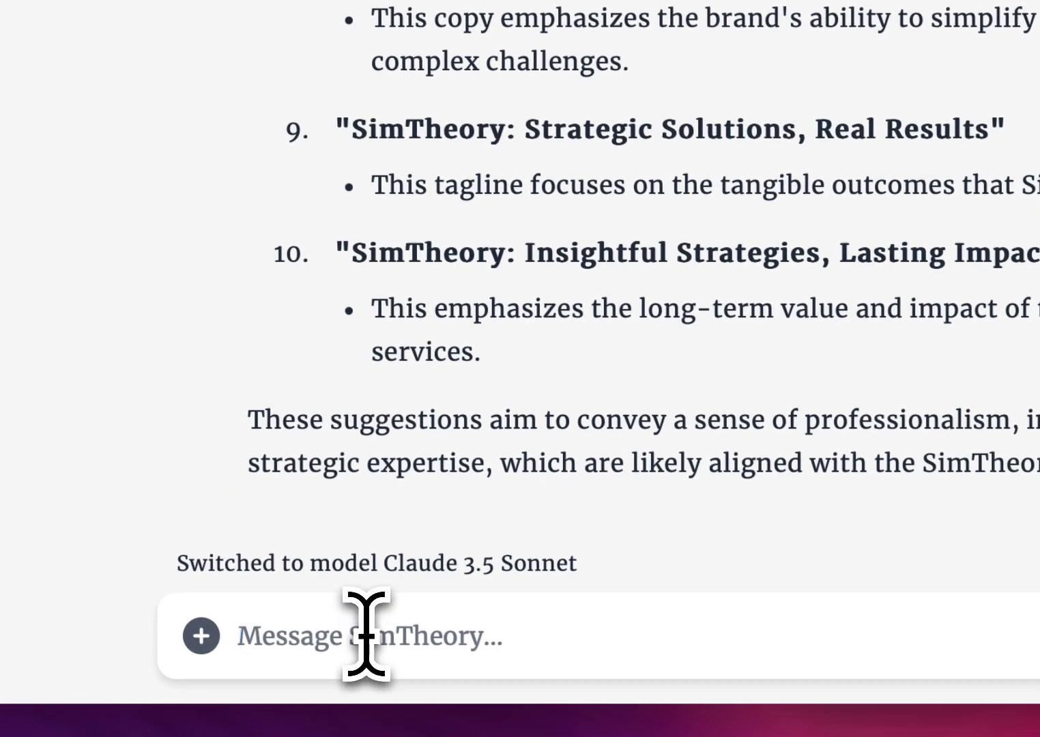
text(What do you thin)
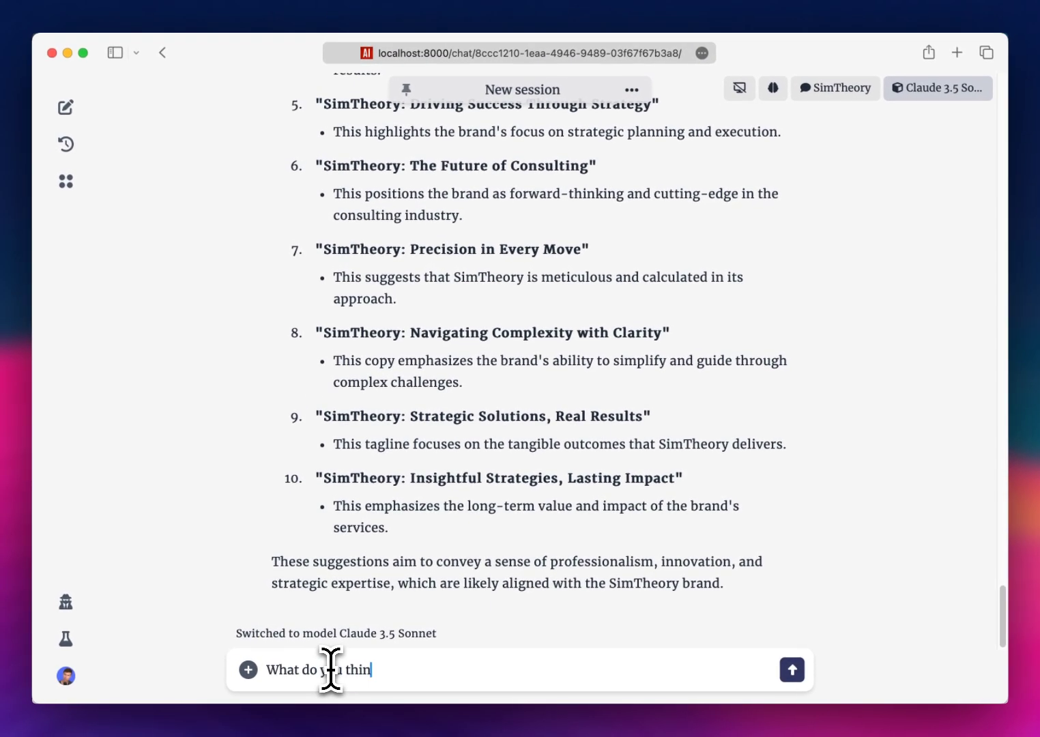
text(k?)
key(Return)
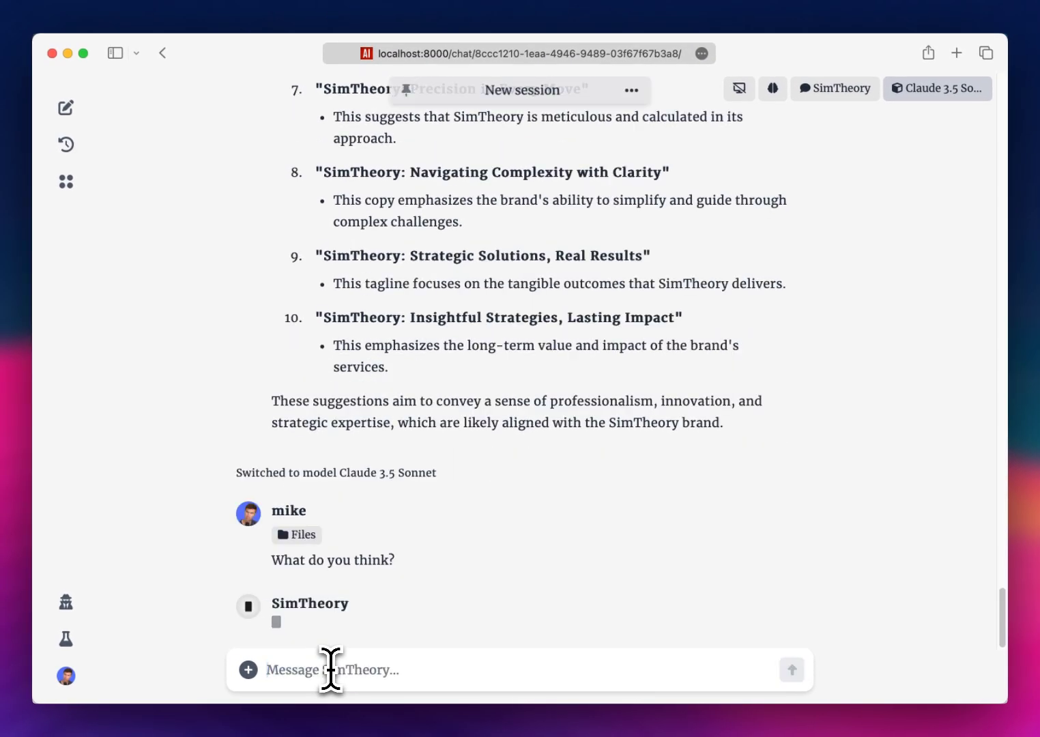